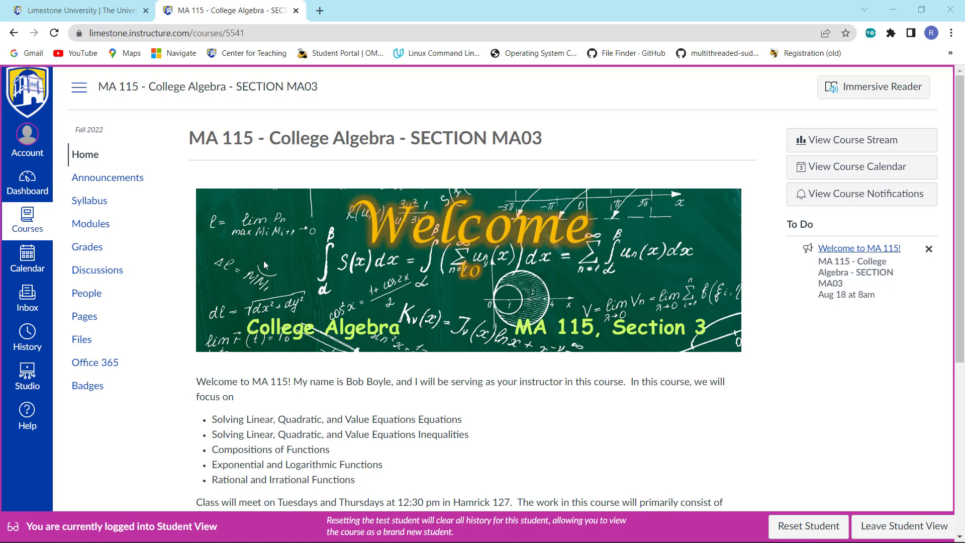
Scroll down the MA 115 College Algebra course home page to the Getting Started button
scroll(286, 194, down, 5)
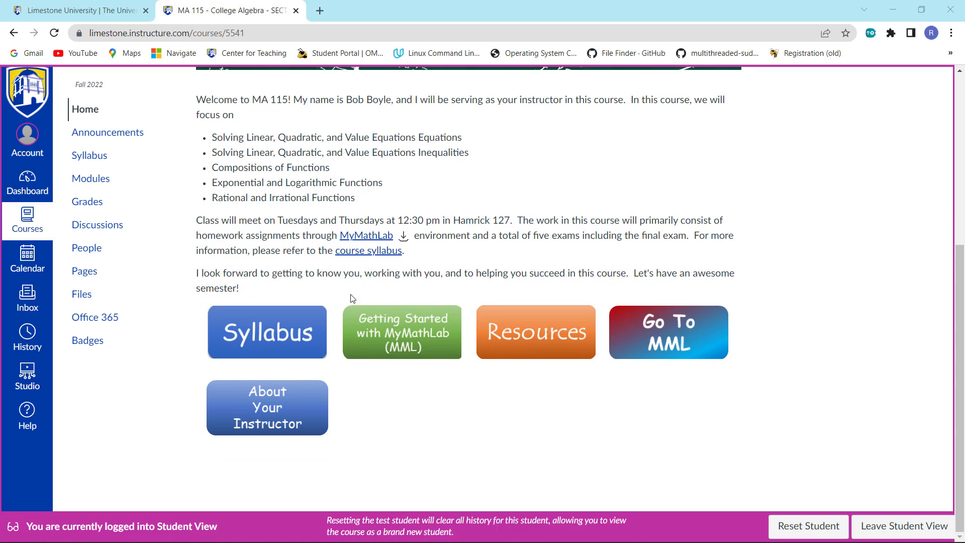
Open the Getting Started with MyMathLab page and scroll to the registration instructions PDF link
click(409, 340)
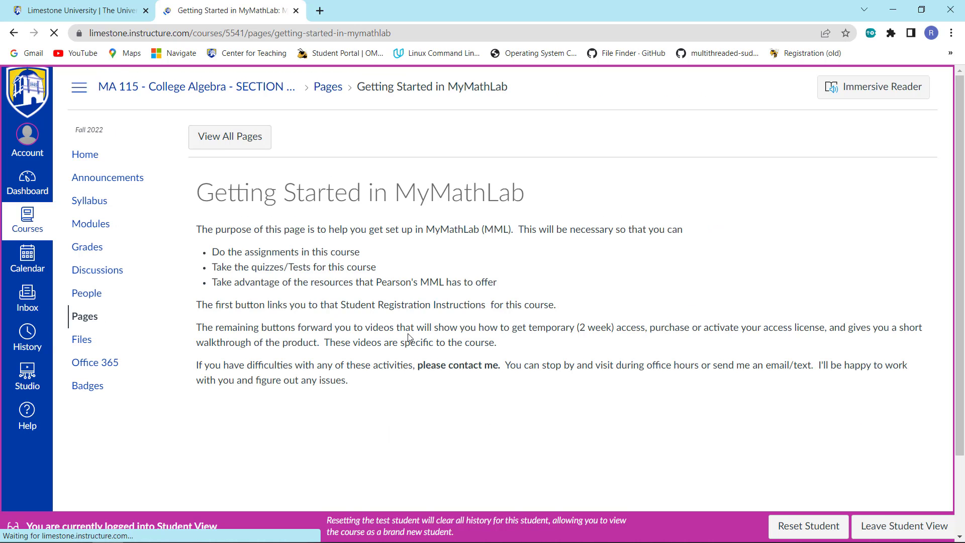
scroll(384, 272, down, 2)
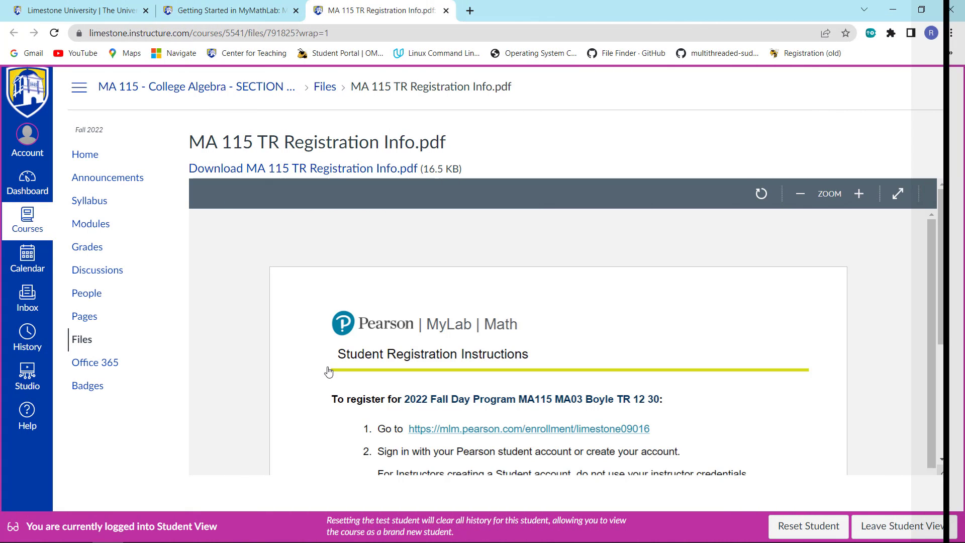
Scroll the registration PDF preview down to step 1's mlm.pearson.com enrollment link
scroll(453, 299, down, 4)
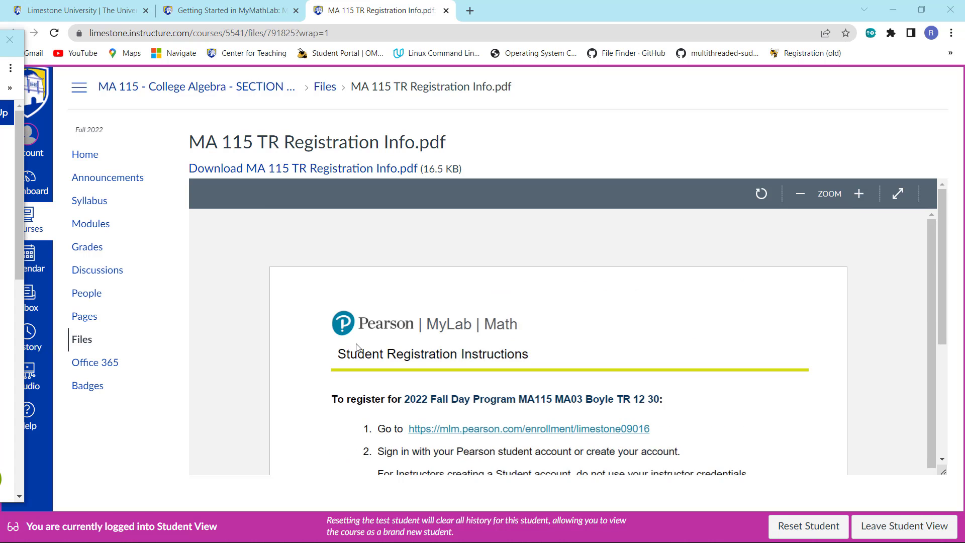
scroll(354, 346, down, 3)
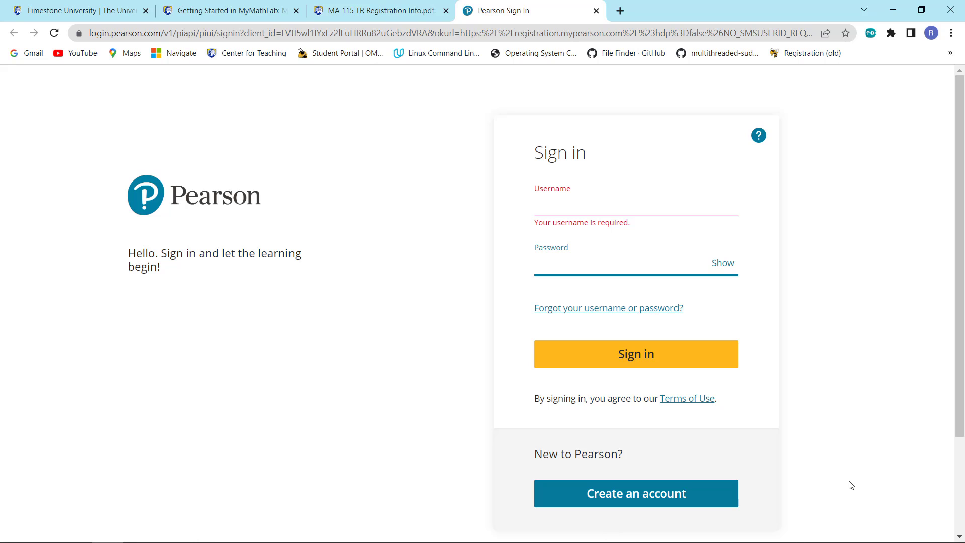
Begin a new Pearson account, entering the student's e-mail in Email address and Confirm email address
click(607, 496)
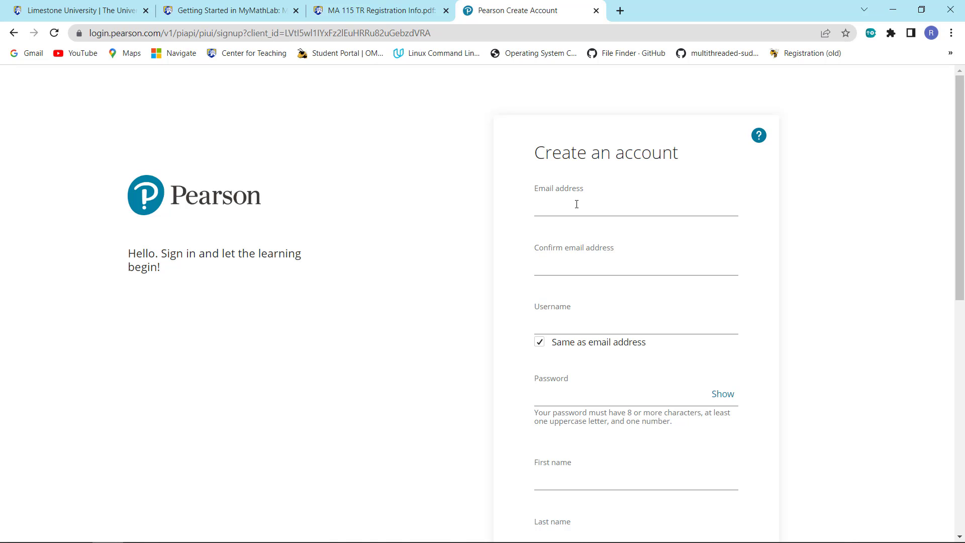
click(576, 204)
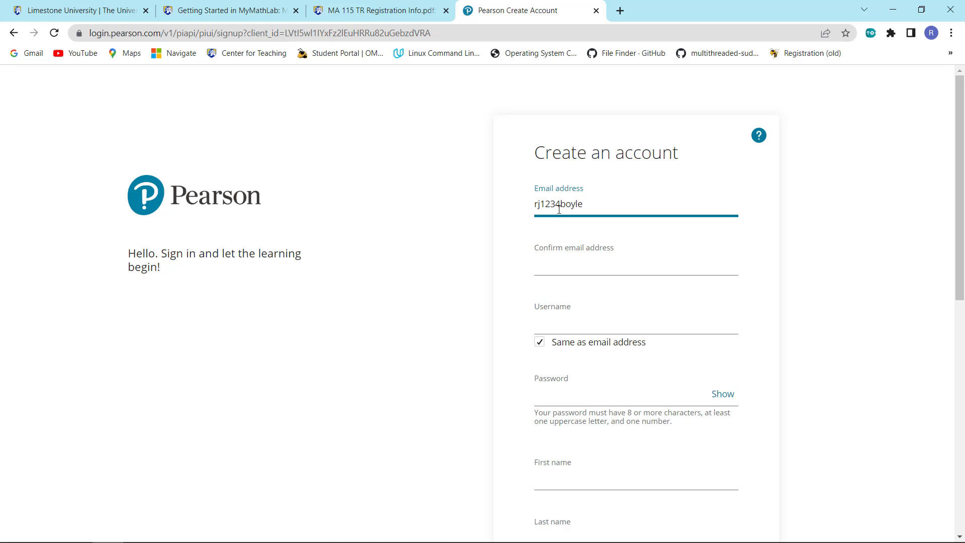
key(Tab)
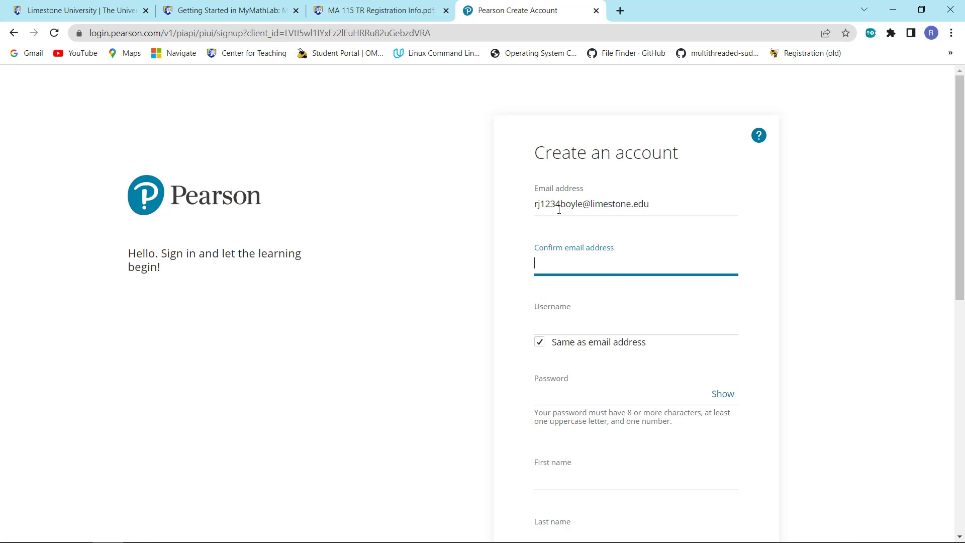
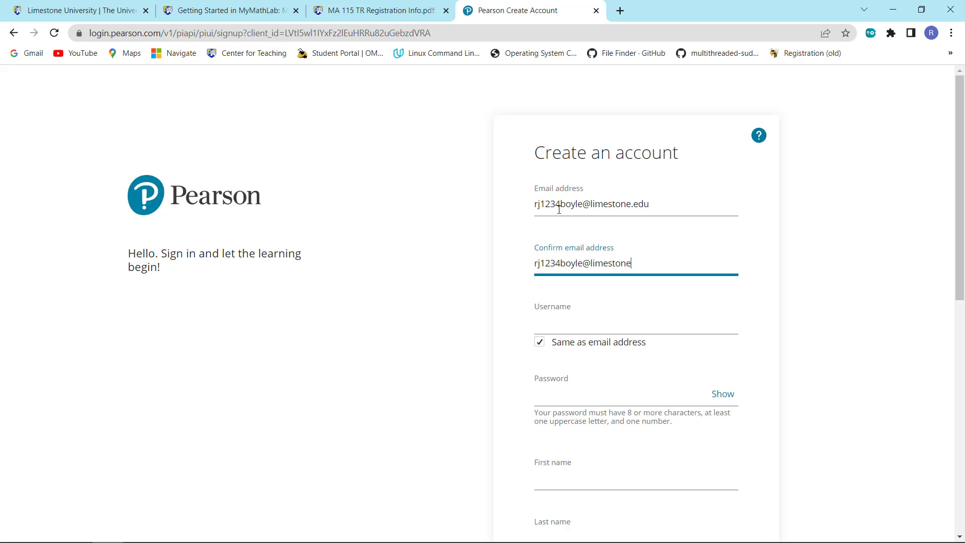
Enter the account password and the student's first and last name
scroll(559, 209, down, 2)
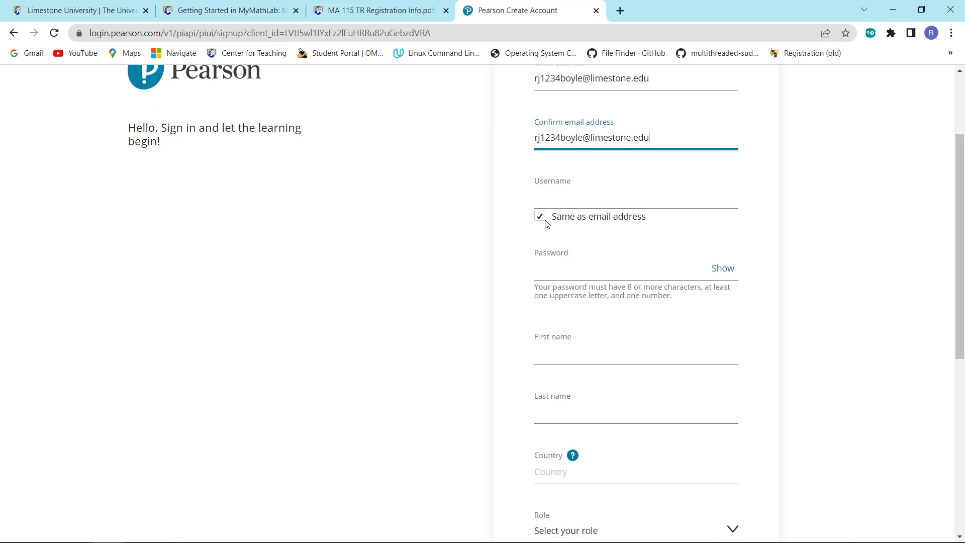
click(574, 272)
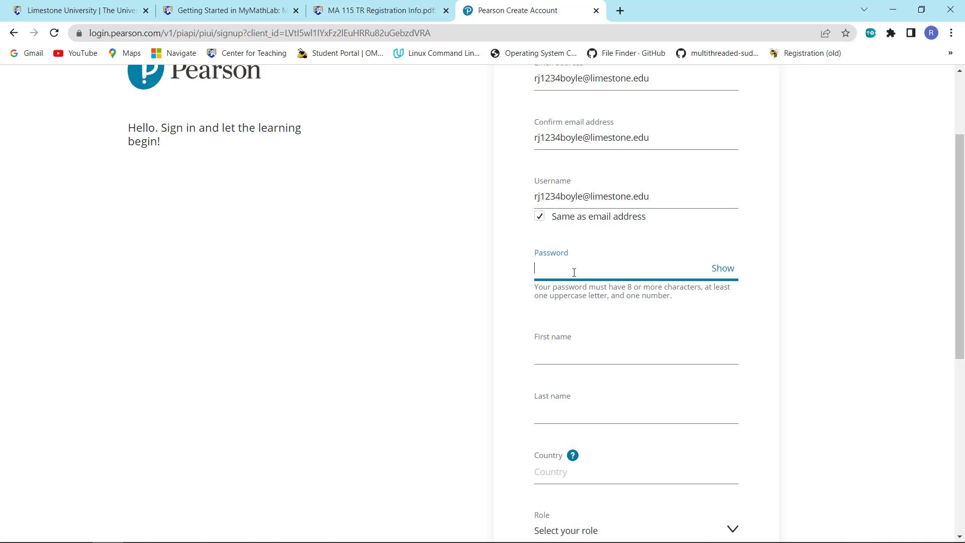
text(•••••)
click(578, 354)
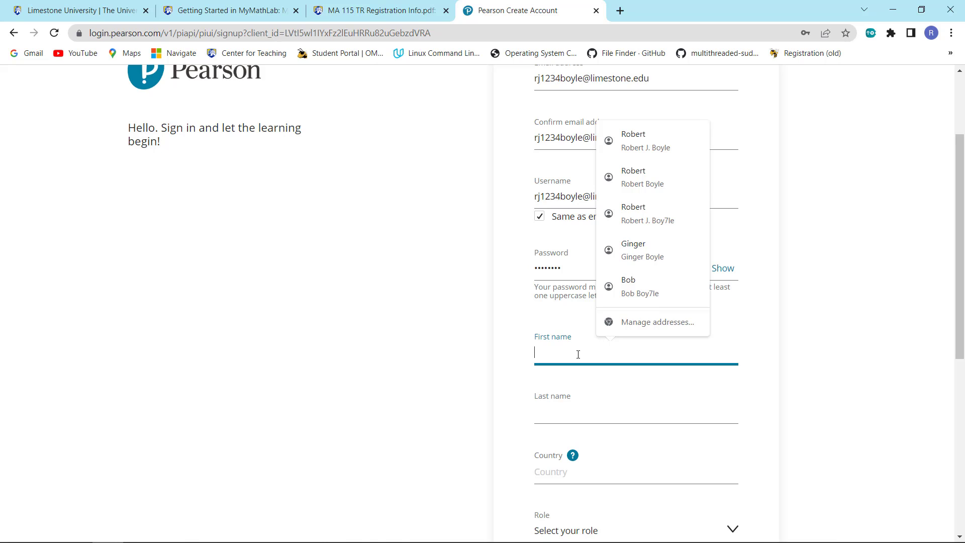
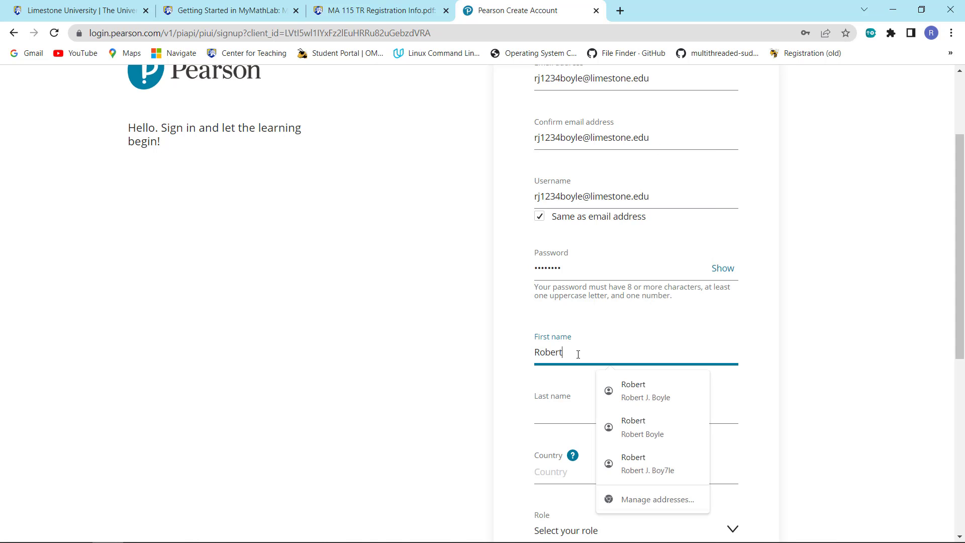
click(560, 418)
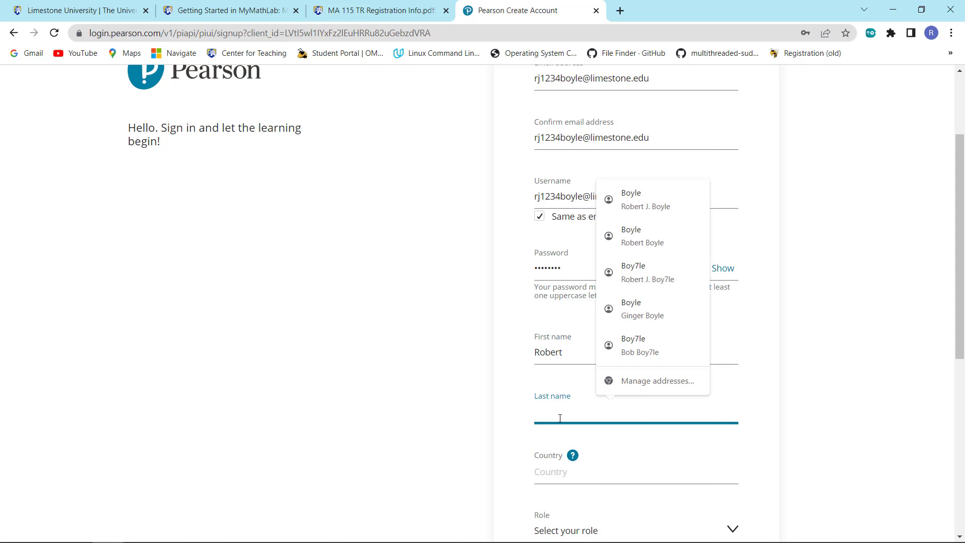
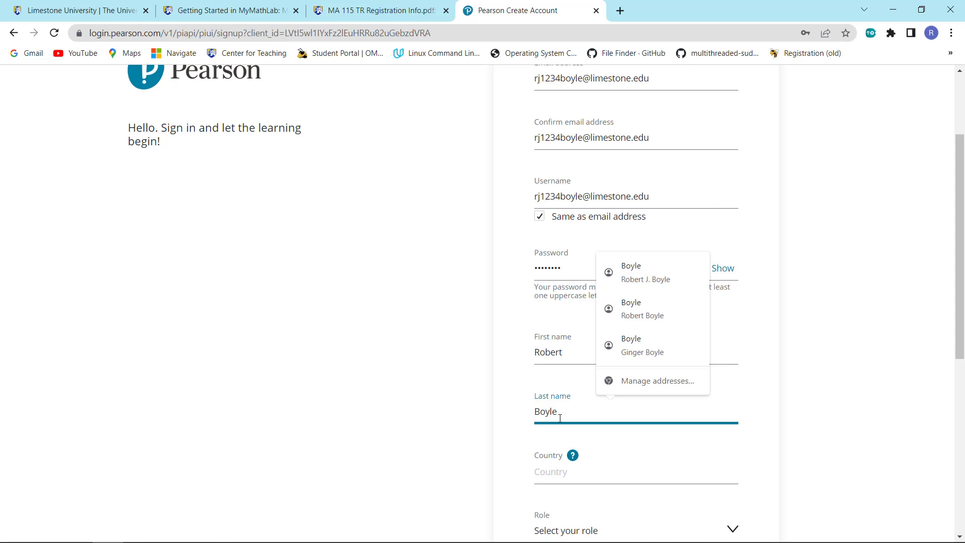
Set the country to United States from the 'Unite' suggestions
click(587, 481)
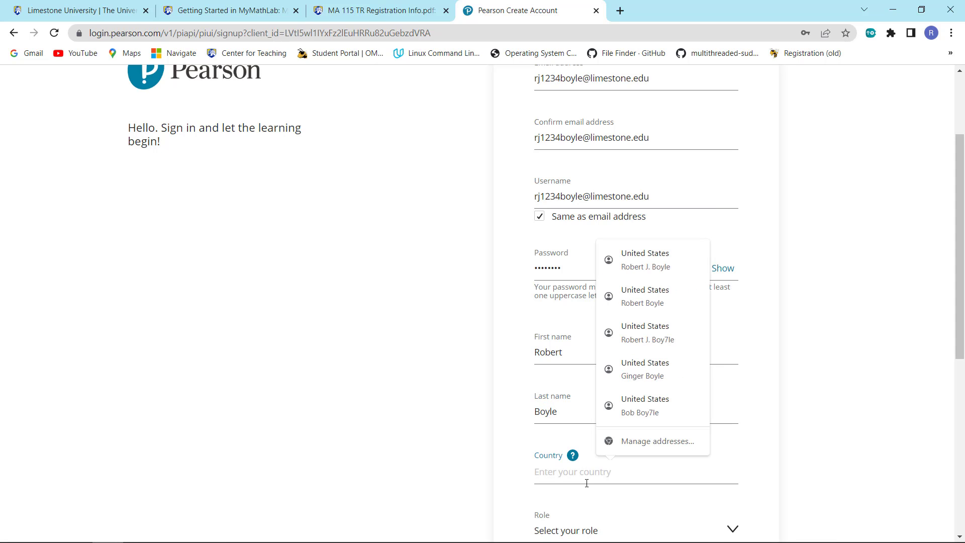
text(Unite)
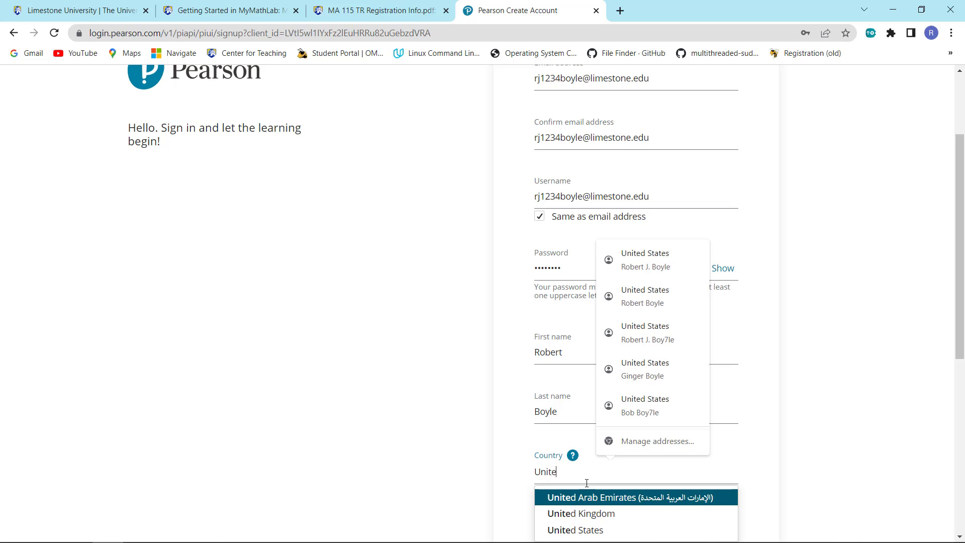
key(Down)
key(Down)
key(Return)
scroll(593, 483, down, 2)
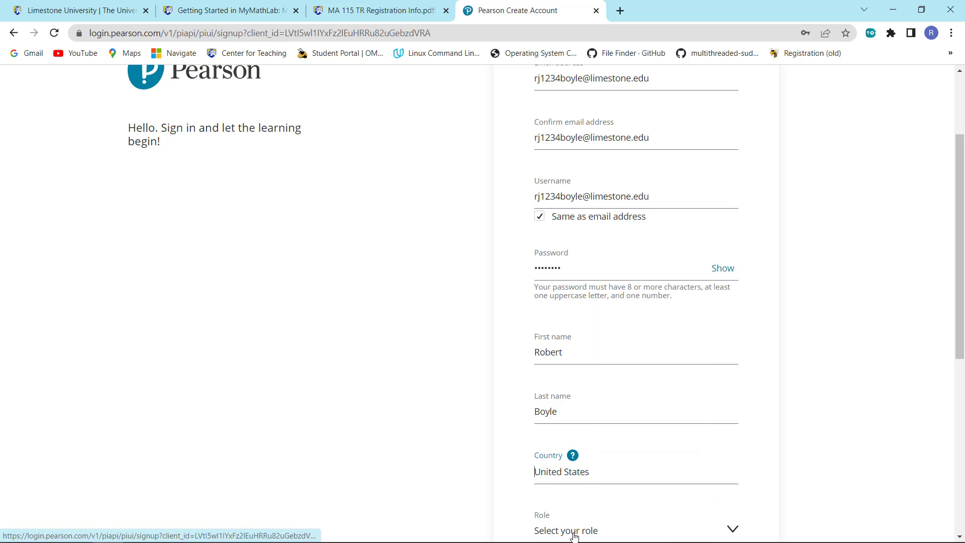
scroll(601, 483, down, 2)
Set role to Student and study level to College student - undergraduate
click(597, 344)
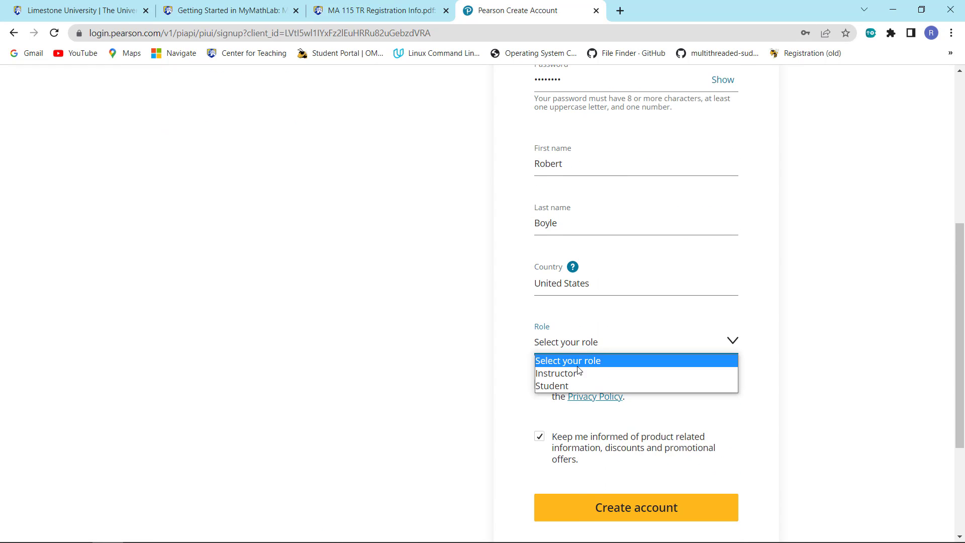
click(562, 386)
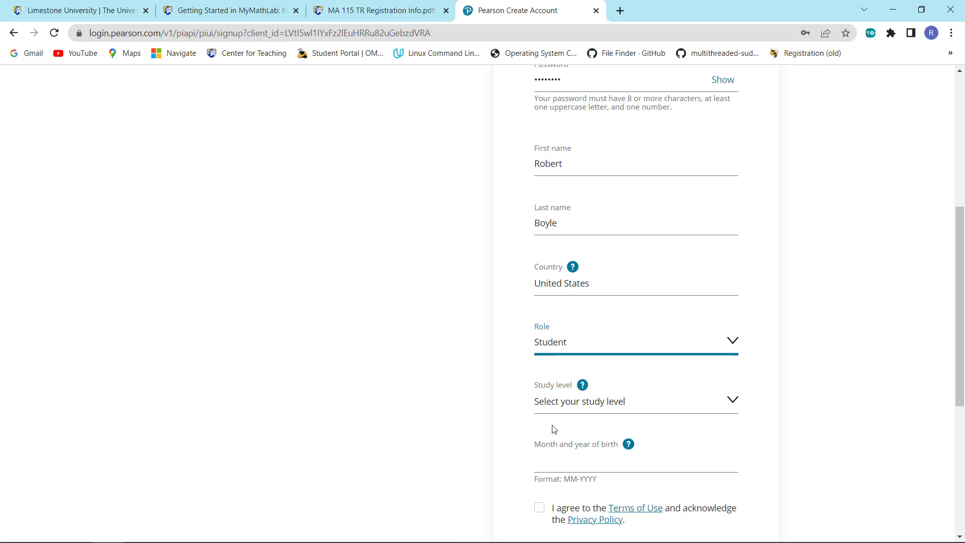
click(575, 407)
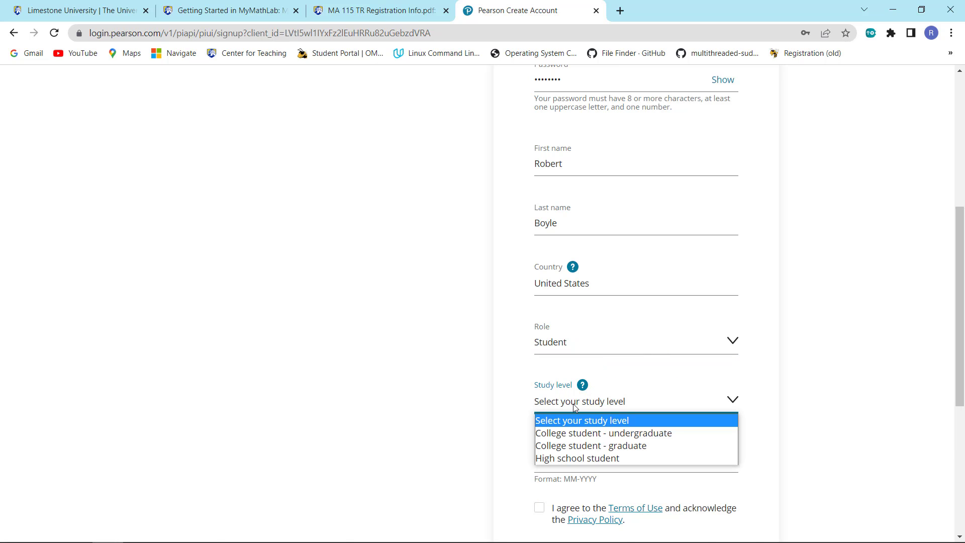
click(563, 434)
scroll(563, 438, down, 3)
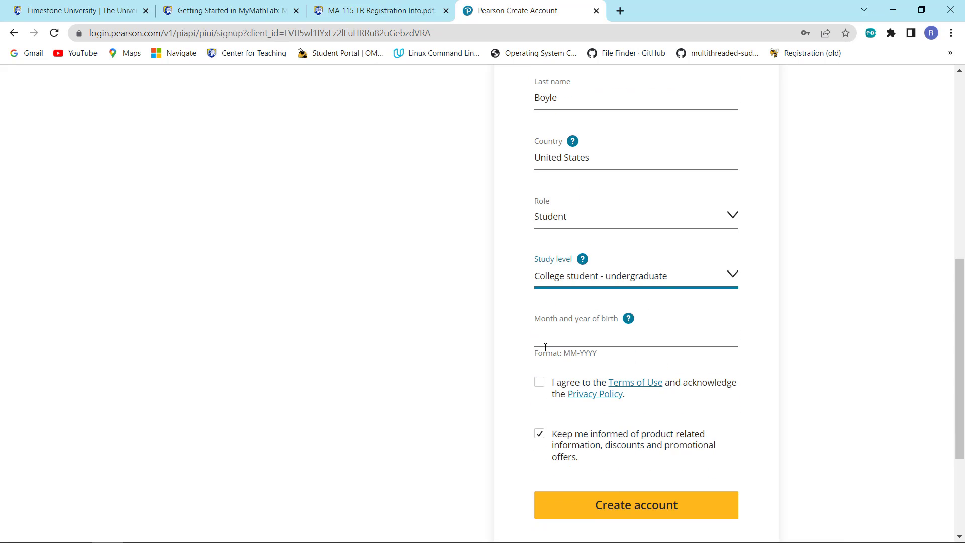
Enter the birth month-year, accept the Terms of Use, decline promotional emails, and create the account
click(545, 344)
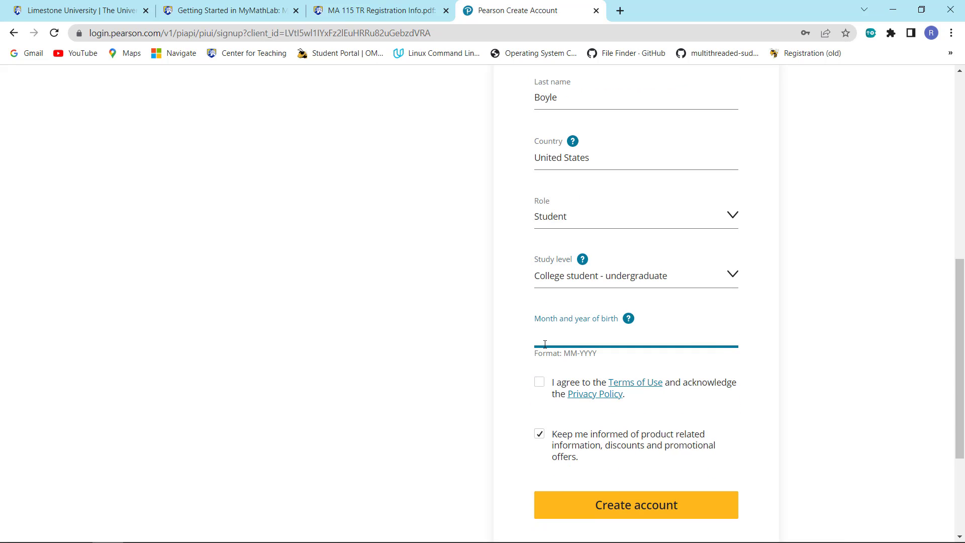
text(06-1962)
click(541, 386)
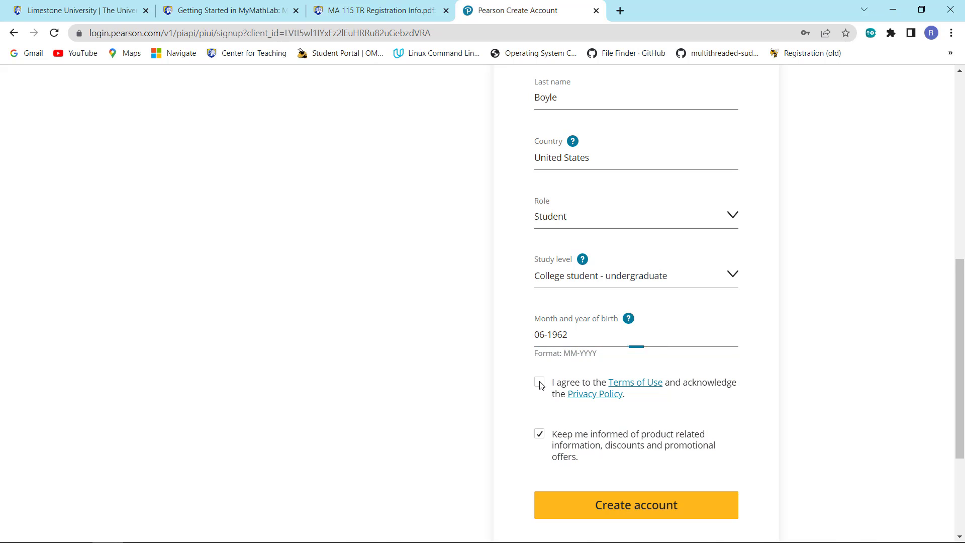
click(540, 435)
scroll(743, 433, down, 1)
scroll(744, 433, down, 2)
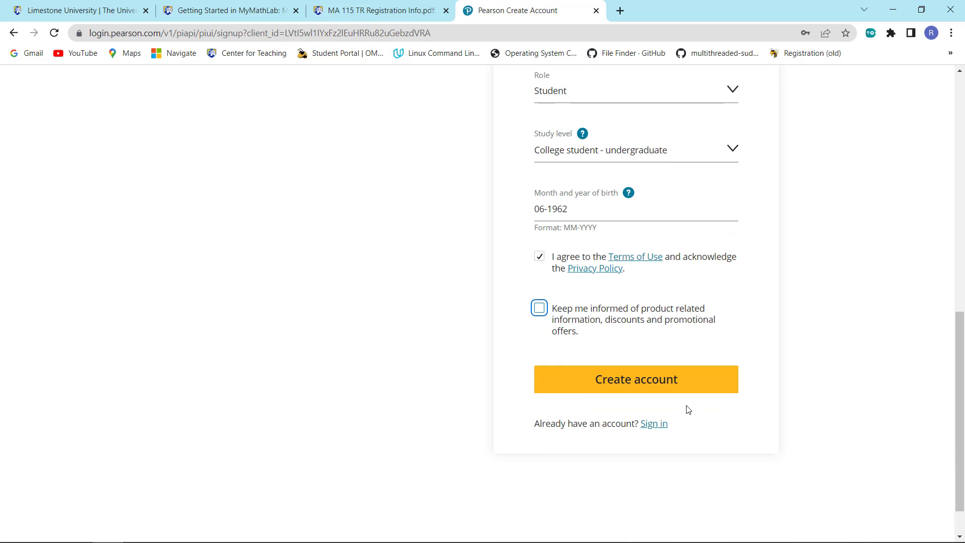
click(652, 384)
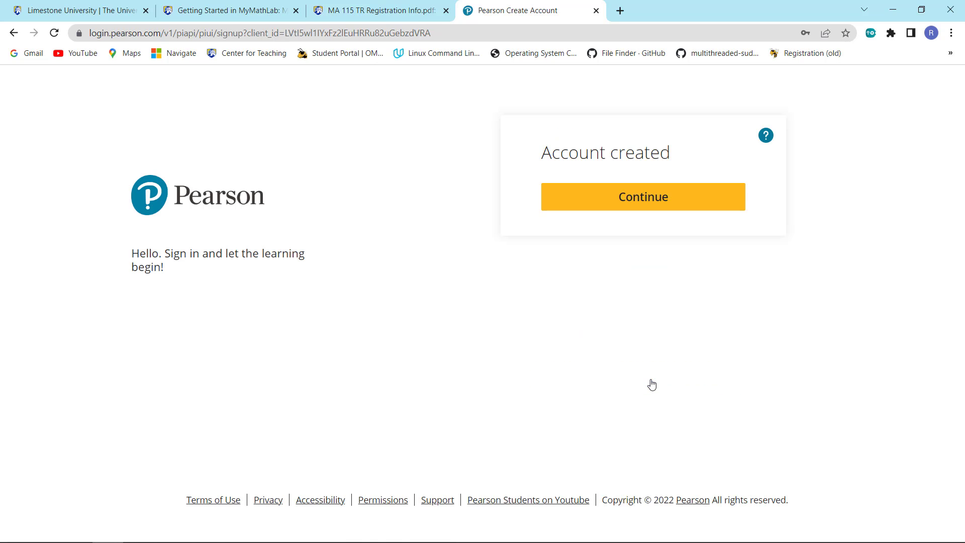
Continue past Account created and skip adding a mobile phone number, confirming with 'Yes, skip'
click(655, 200)
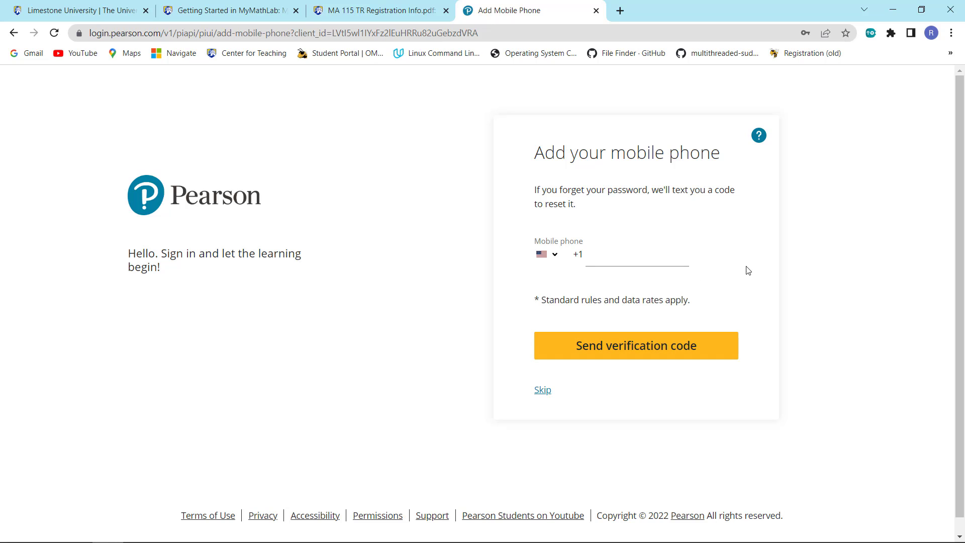
click(545, 394)
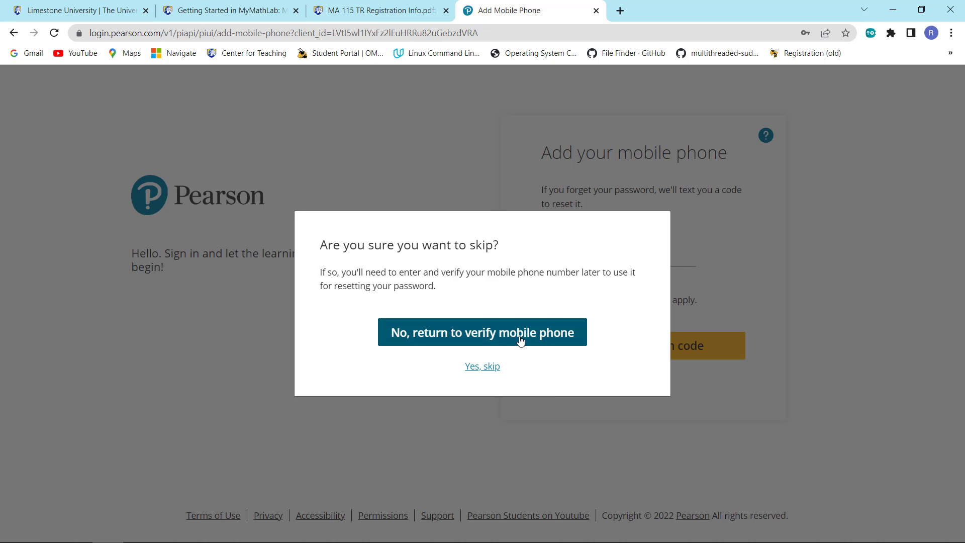
click(520, 341)
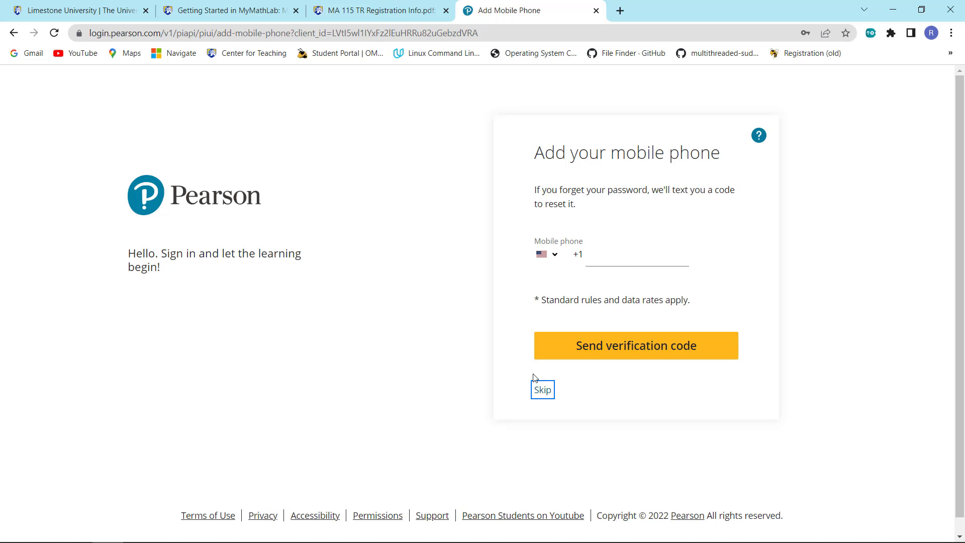
click(541, 389)
click(490, 368)
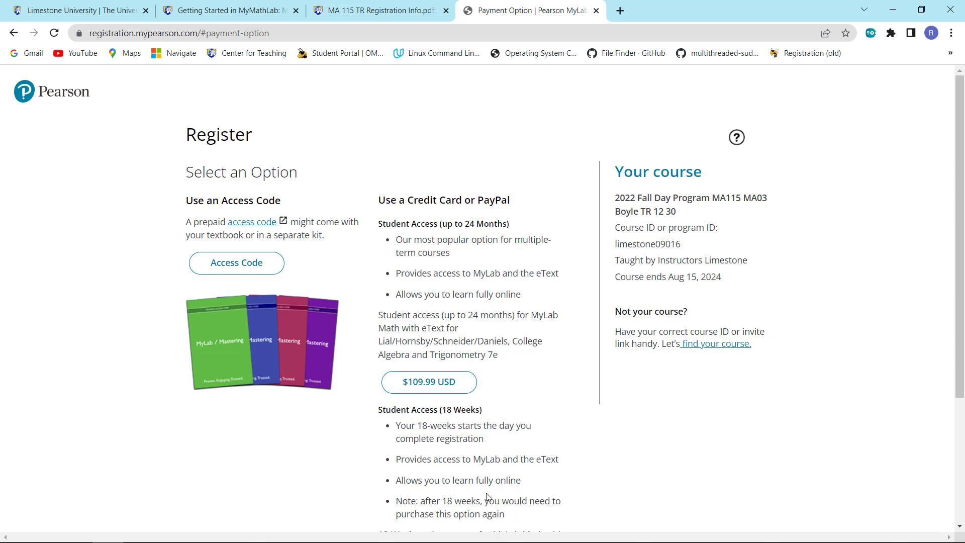
Scroll through MA115's Select an Option payment choices, including the $109.99 student access
scroll(540, 465, down, 4)
scroll(535, 456, up, 2)
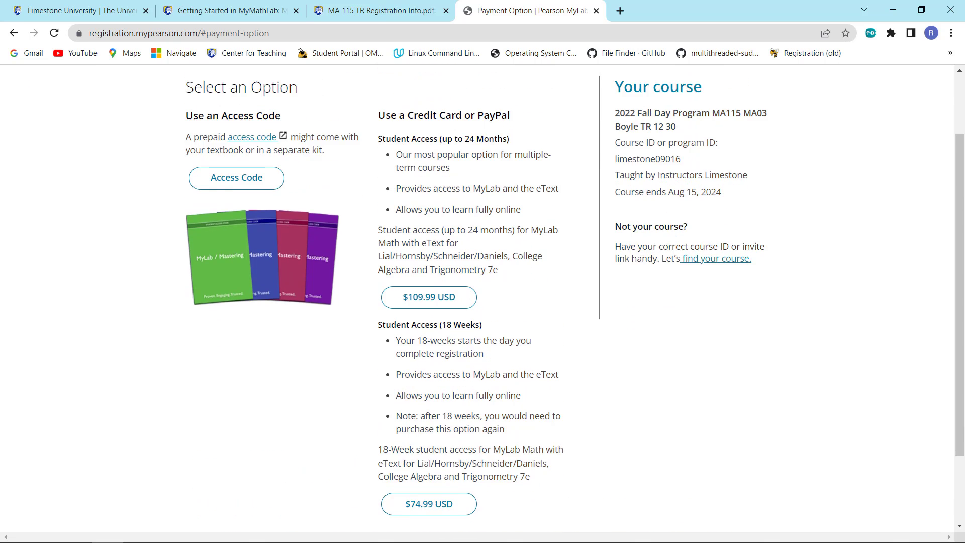
scroll(533, 455, up, 2)
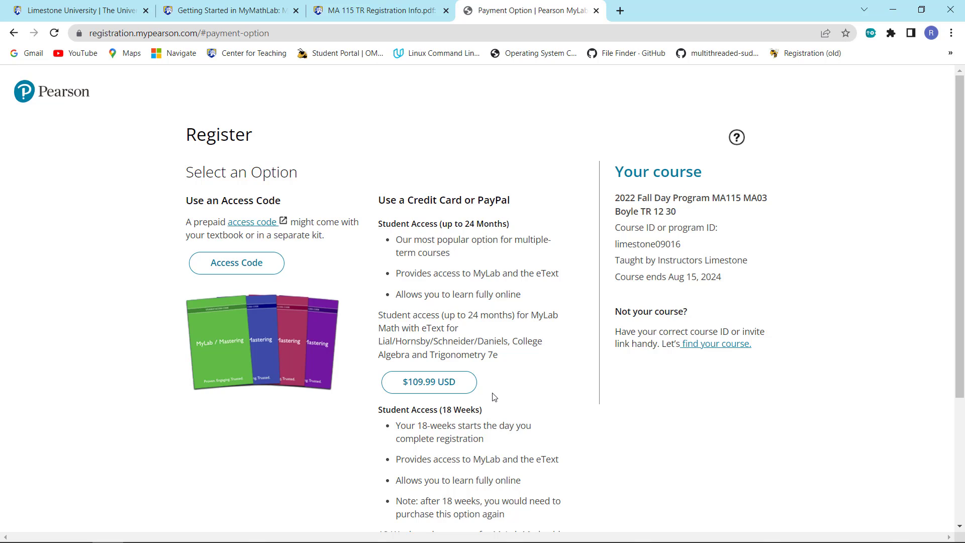
scroll(489, 367, down, 3)
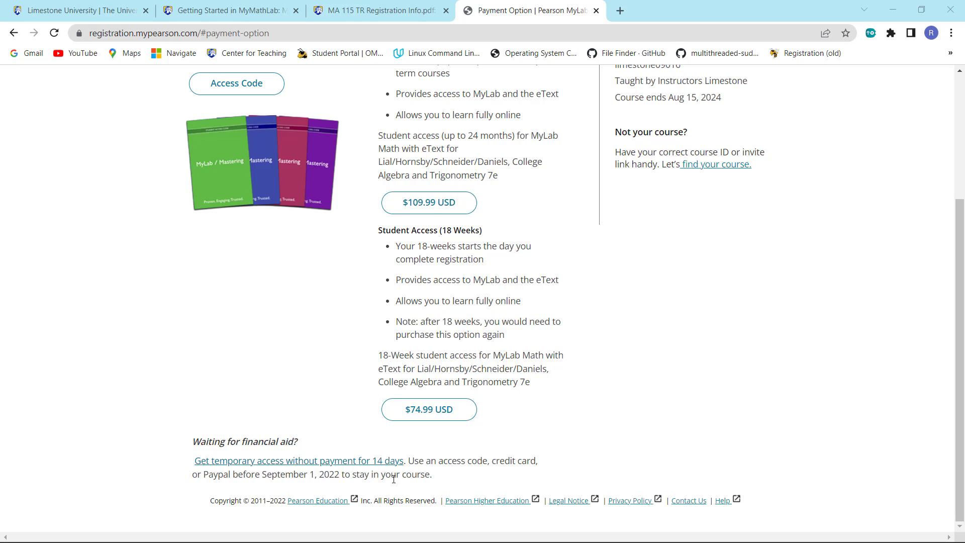
Request 14-day temporary access without payment for MA115 and confirm Yes
click(254, 461)
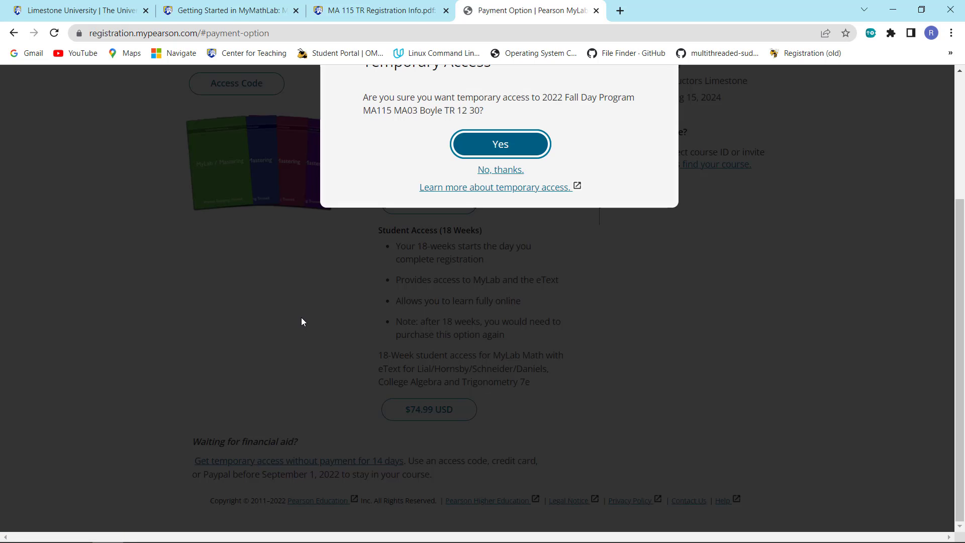
click(498, 146)
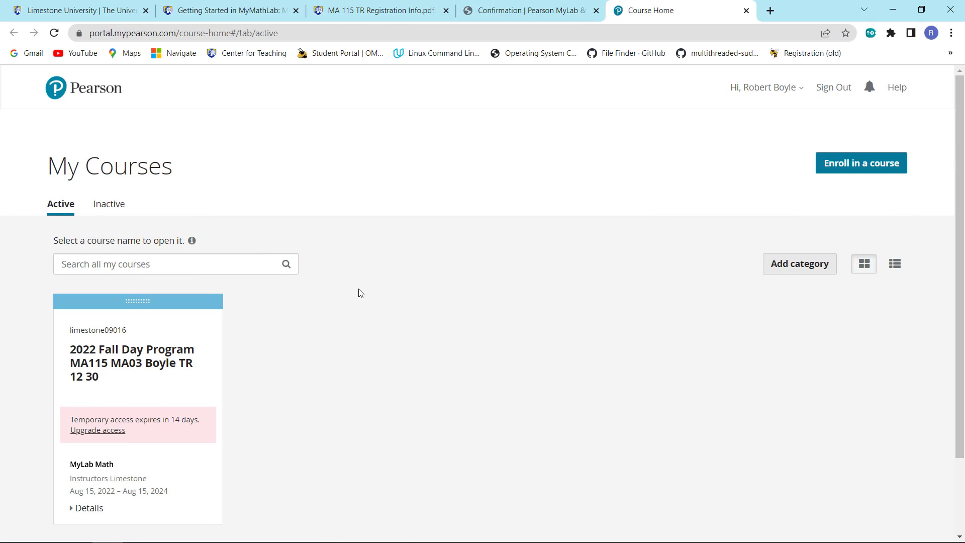
scroll(281, 409, down, 2)
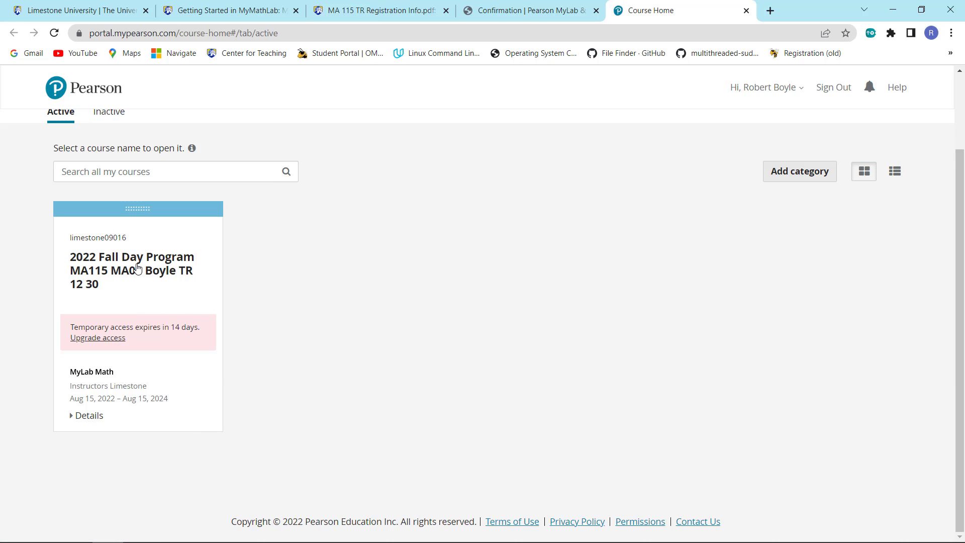
Open the MA115 course, keep its calendar in month view, then go to Assignments
click(137, 268)
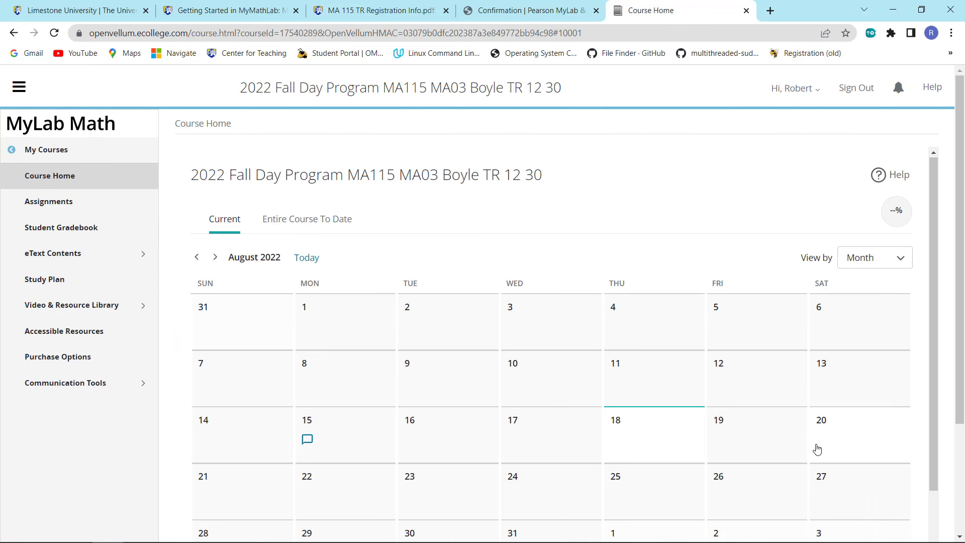
scroll(812, 448, down, 3)
scroll(578, 195, up, 3)
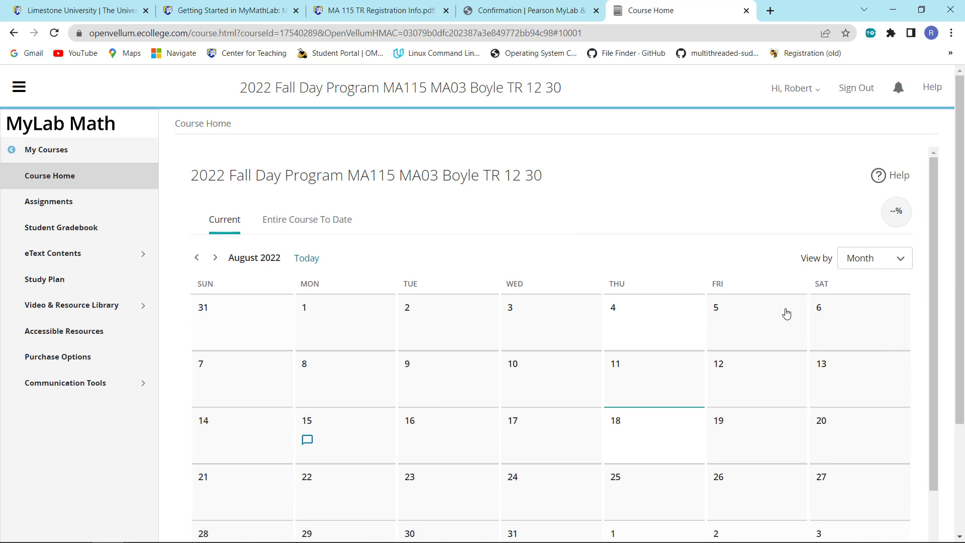
click(906, 262)
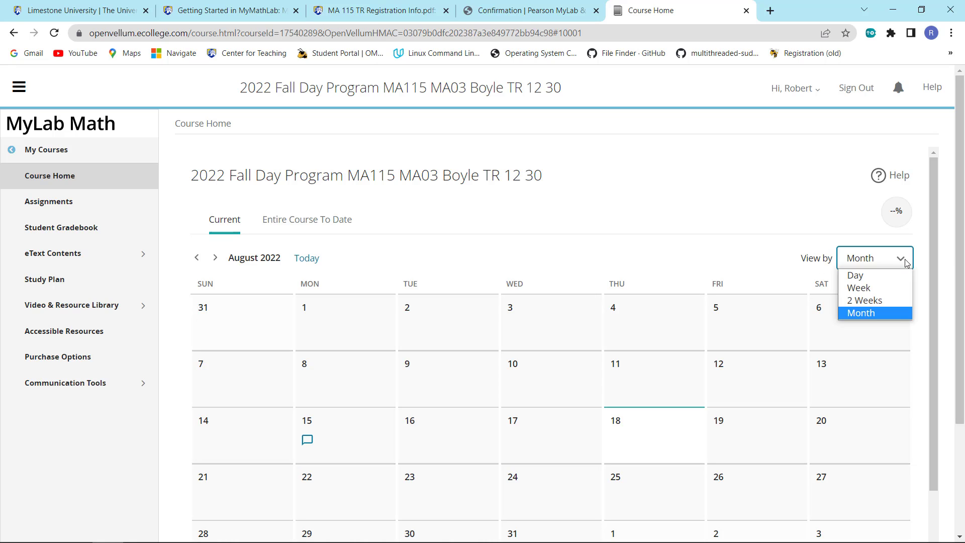
click(873, 314)
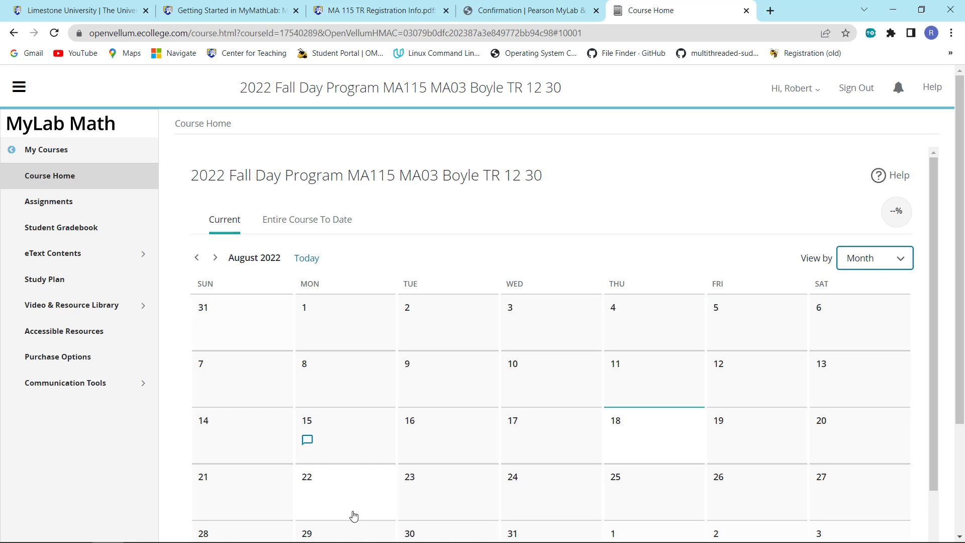
scroll(353, 515, down, 3)
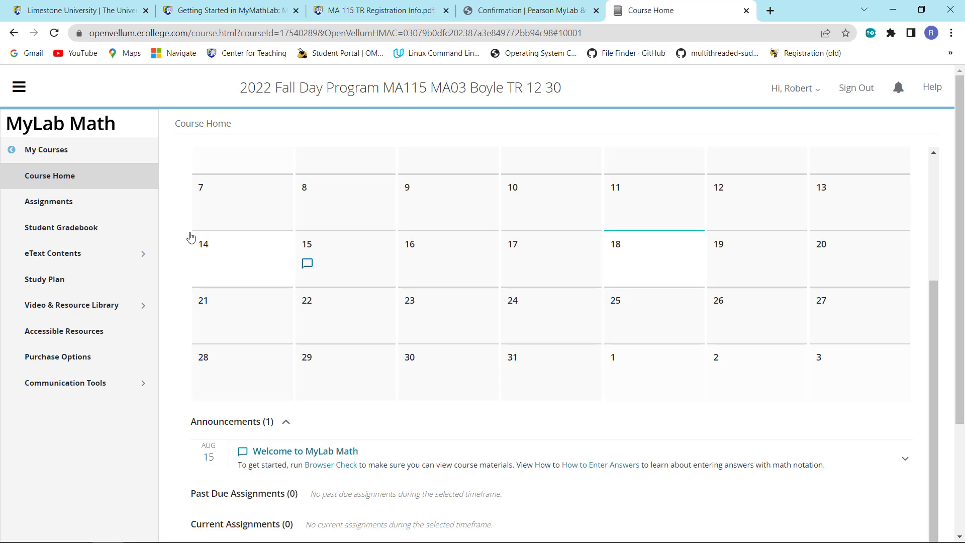
click(54, 210)
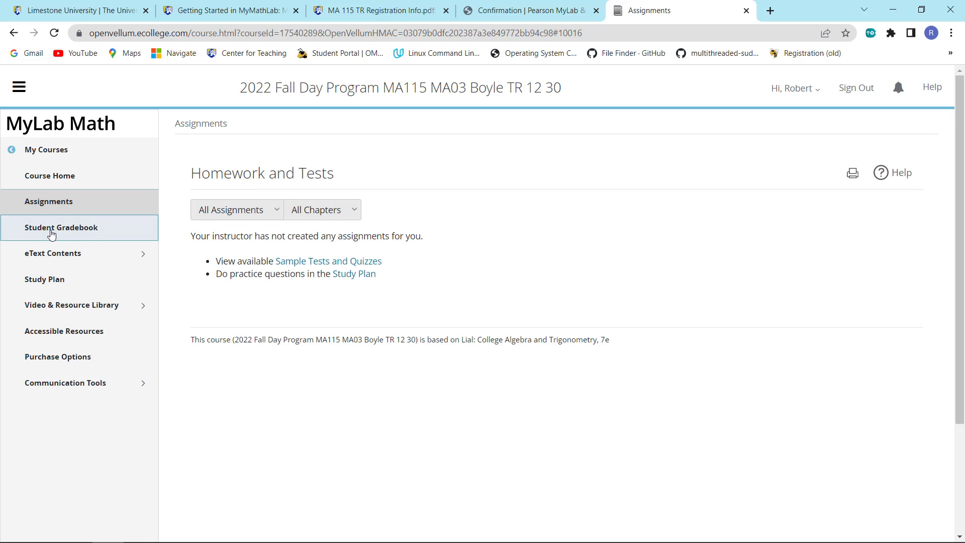
View the Student Gradebook, then go to Chapter 1, Section 1.1 Linear Equations in the eText contents
click(51, 234)
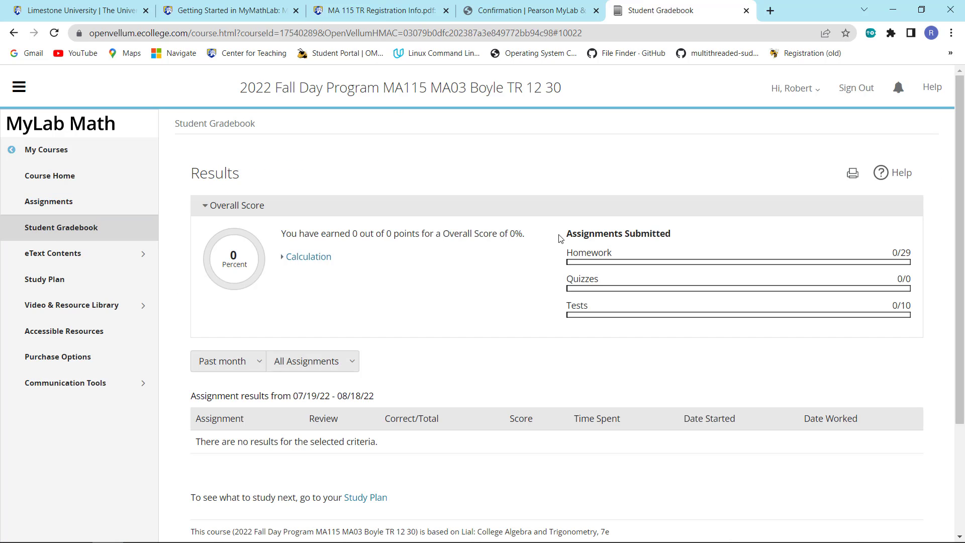
click(54, 254)
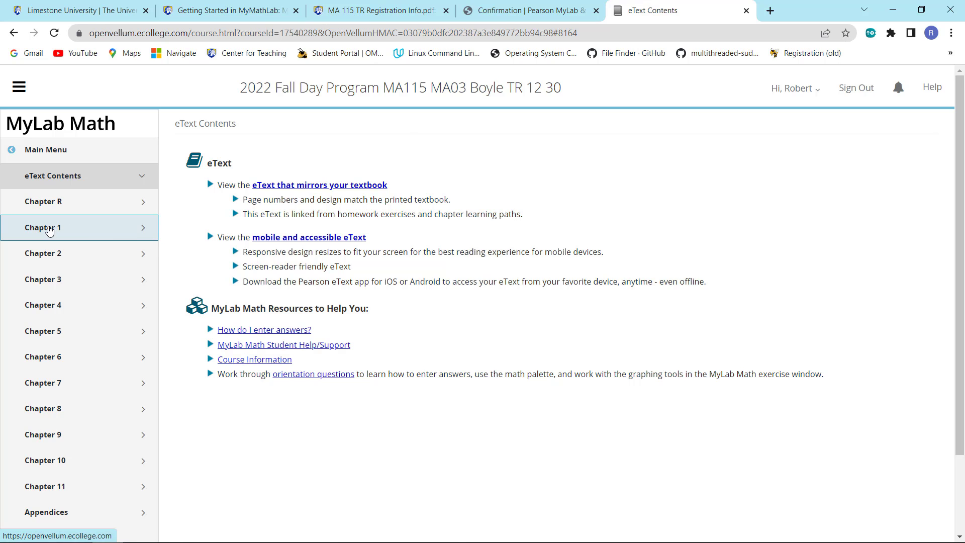
click(50, 231)
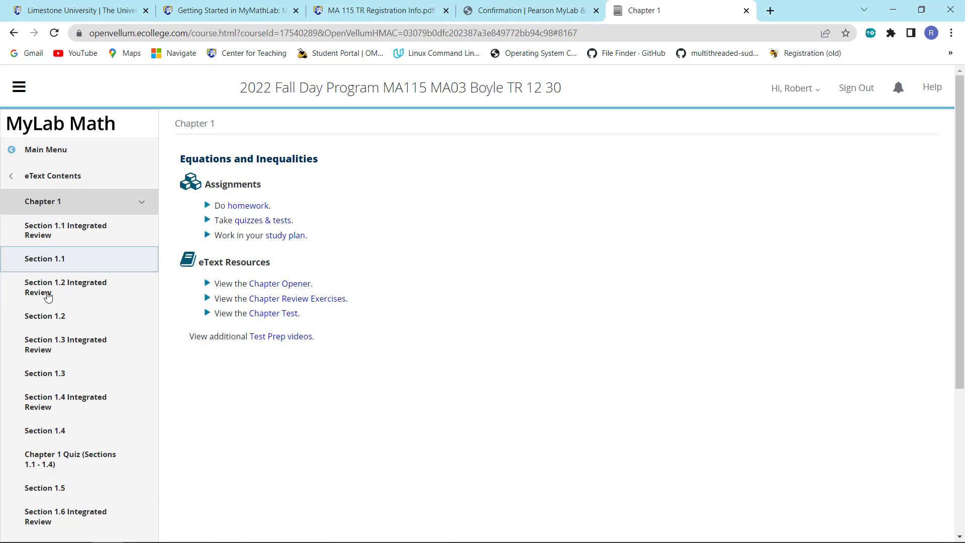
click(46, 259)
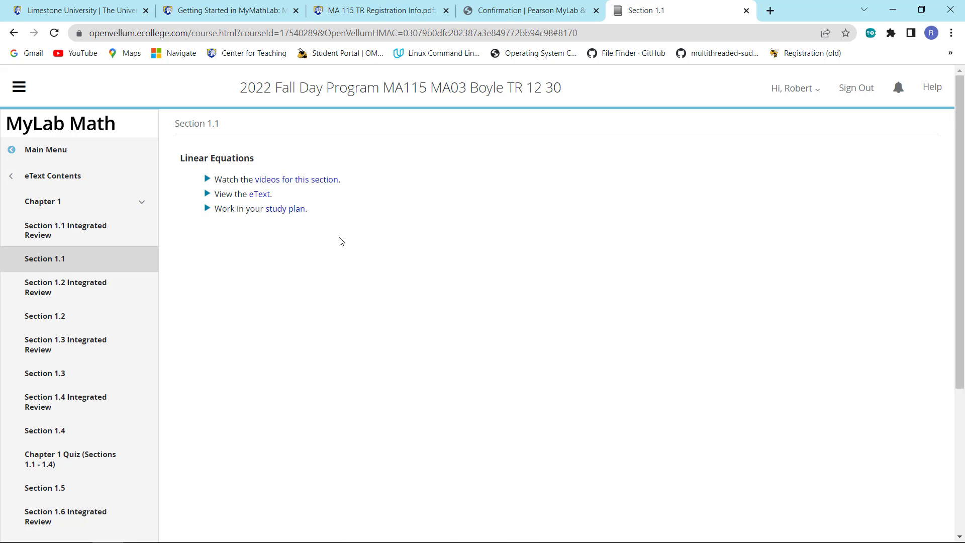
Open the Section 1.1 videos and eText page 106 in separate tabs, then go back to Course Home
click(294, 186)
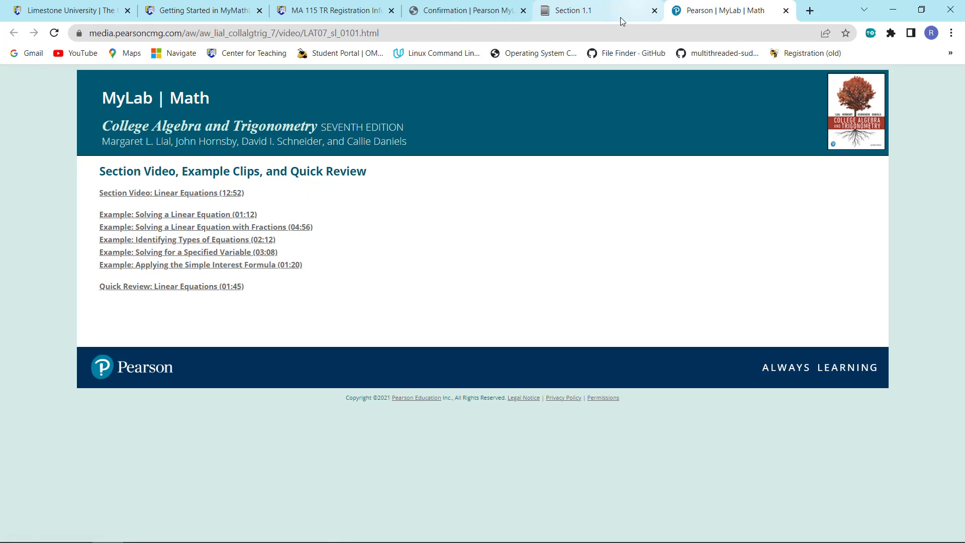
click(612, 9)
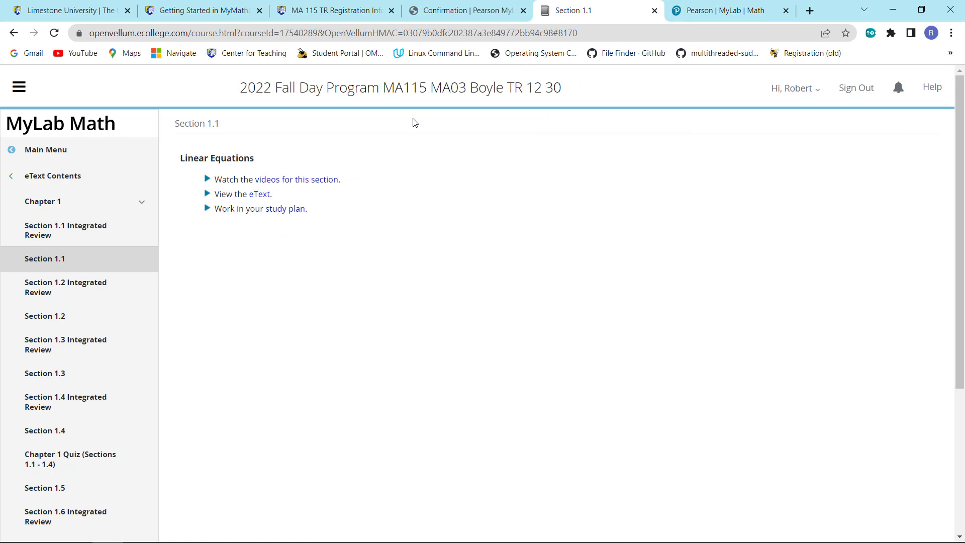
click(267, 194)
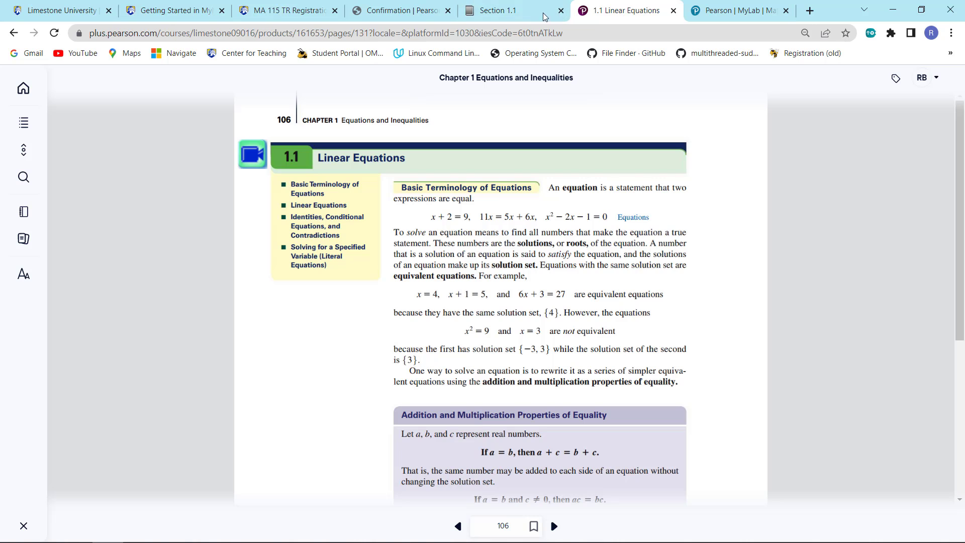
click(527, 15)
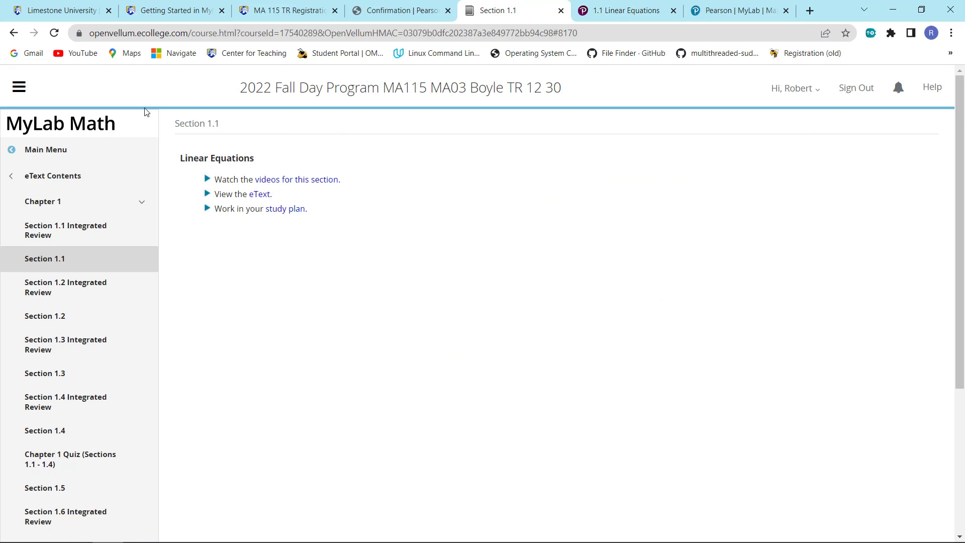
click(48, 157)
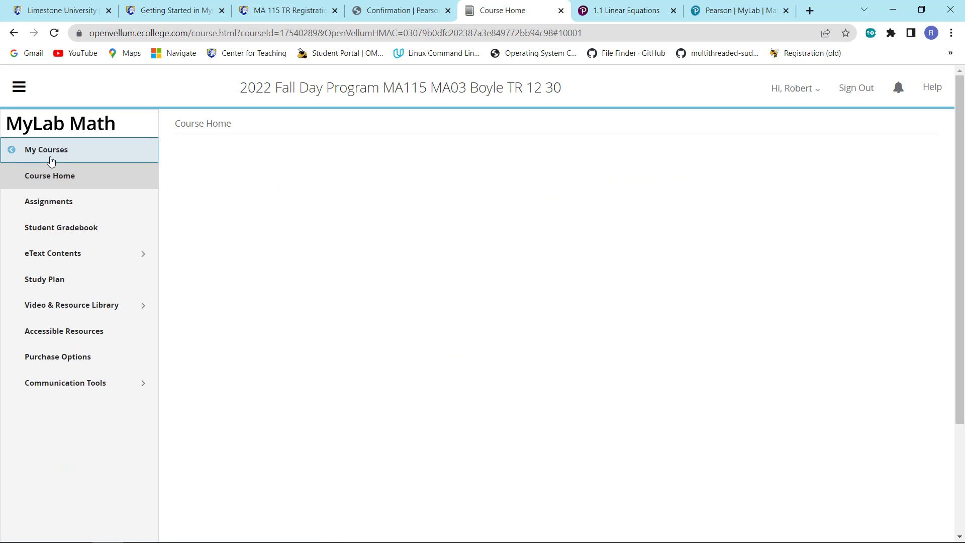